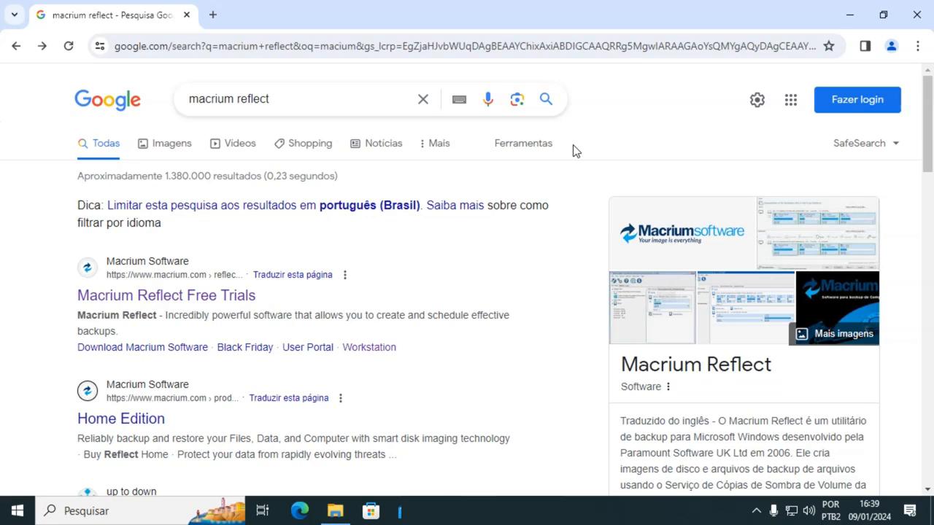
# Open the Macrium Reflect Free Trials page from the search results and choose the 64-bit download of the Workstation Trial
pyautogui.click(161, 296)
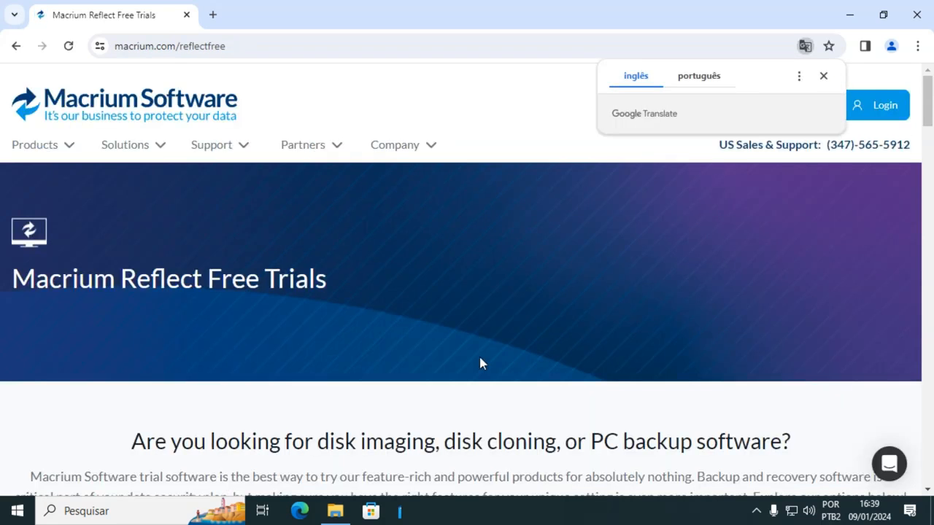
pyautogui.scroll(-8, 736, 259)
pyautogui.scroll(3, 737, 258)
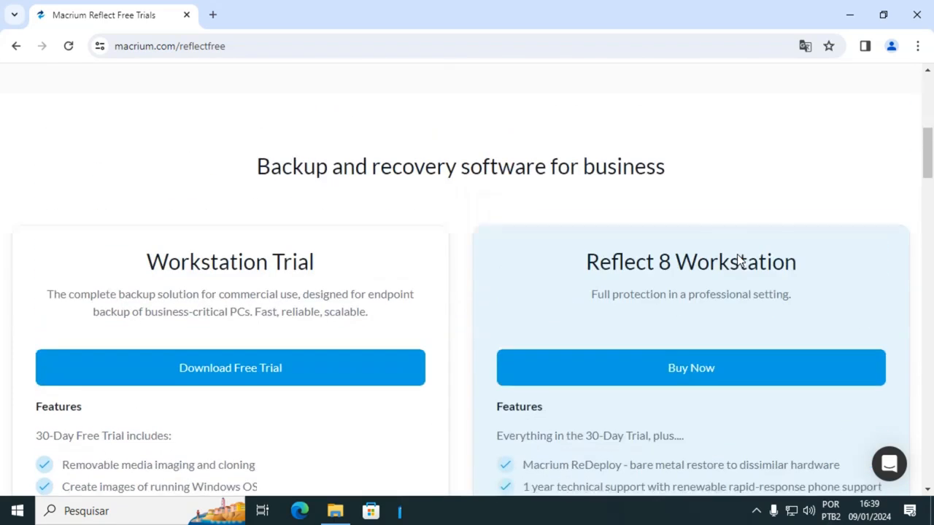
pyautogui.scroll(-1, 737, 257)
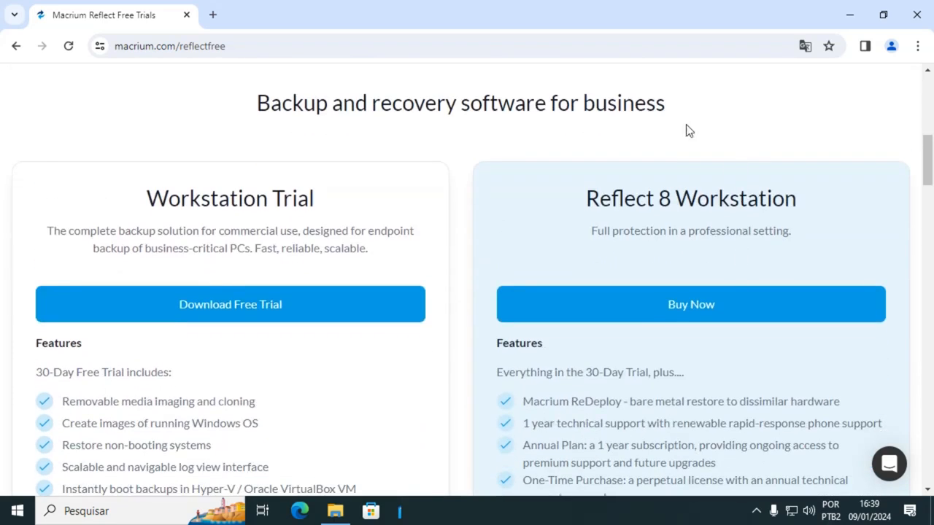
pyautogui.scroll(-1, 791, 164)
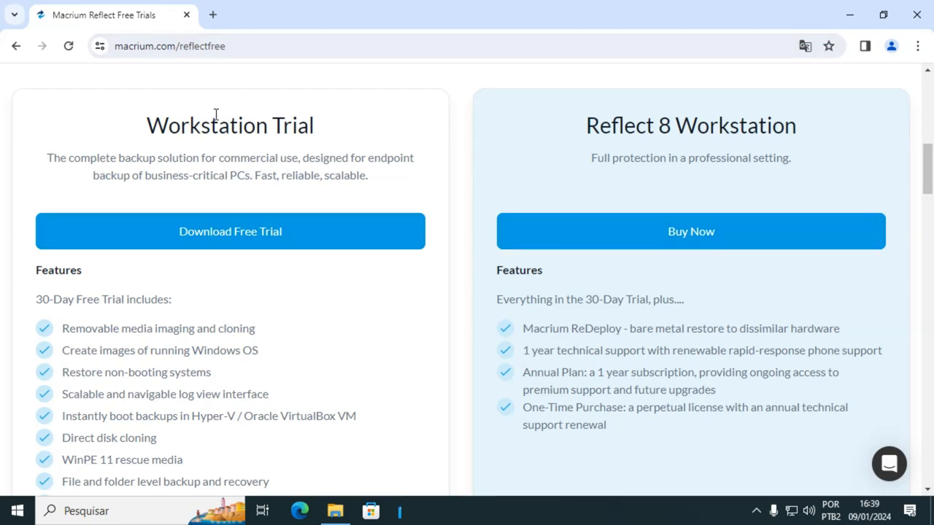
pyautogui.click(265, 240)
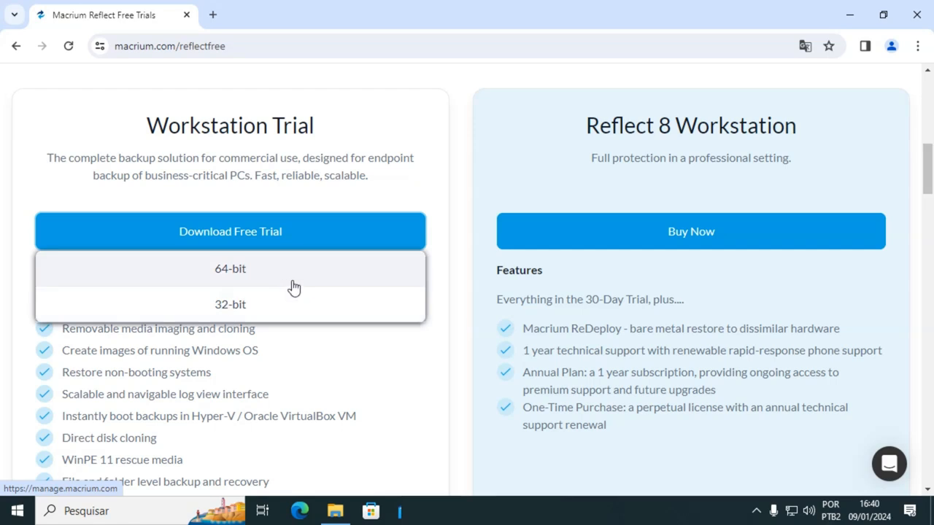
pyautogui.click(238, 276)
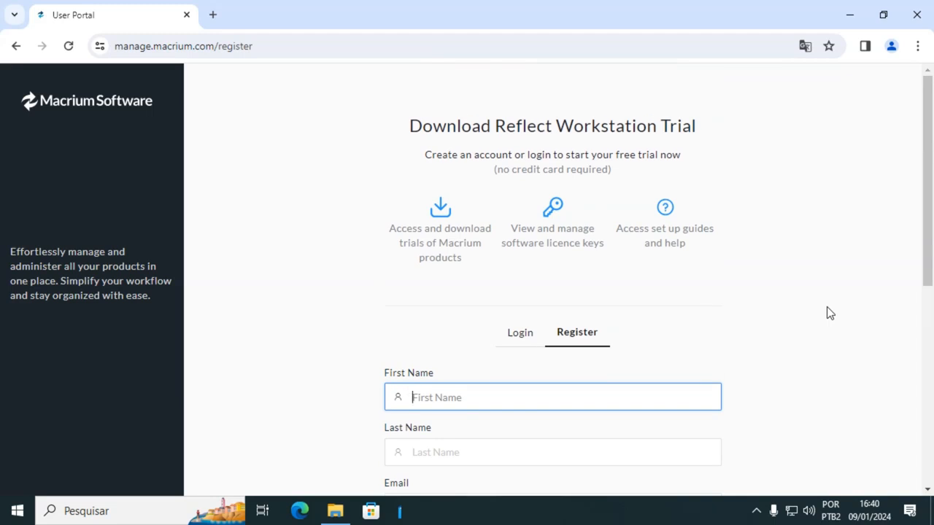
# Examine the registration form for the Reflect Workstation Trial, from the name fields to the news and offers choice
pyautogui.scroll(-1, 827, 312)
pyautogui.scroll(1, 826, 312)
pyautogui.scroll(-3, 826, 313)
pyautogui.scroll(-1, 826, 312)
pyautogui.scroll(2, 827, 312)
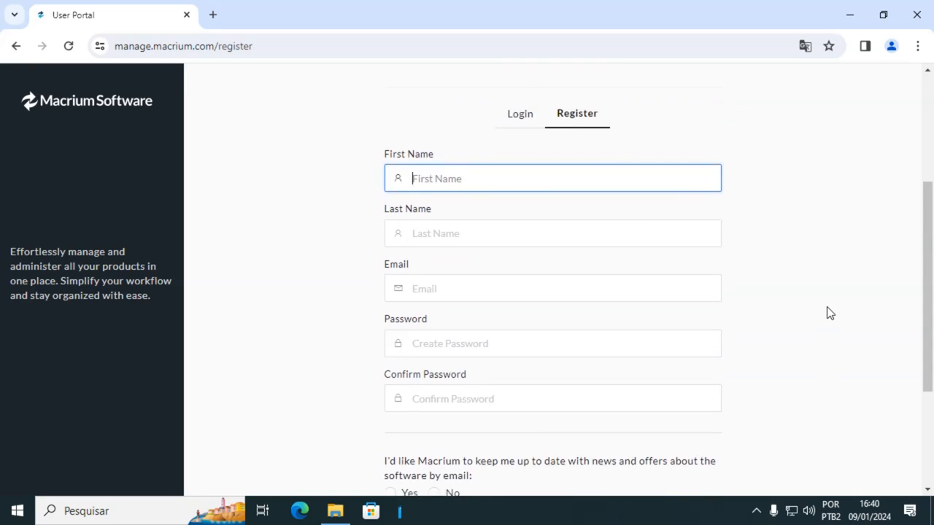
pyautogui.scroll(-1, 615, 187)
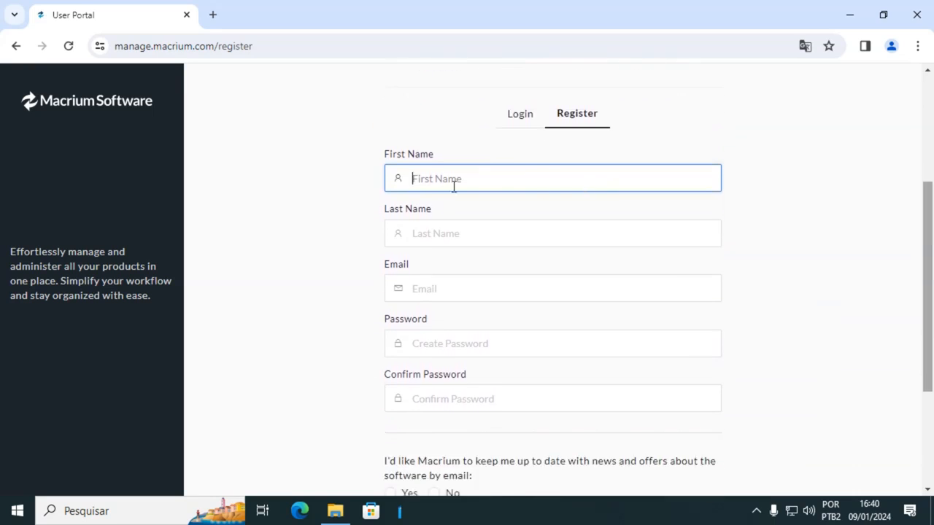
pyautogui.scroll(-1, 471, 207)
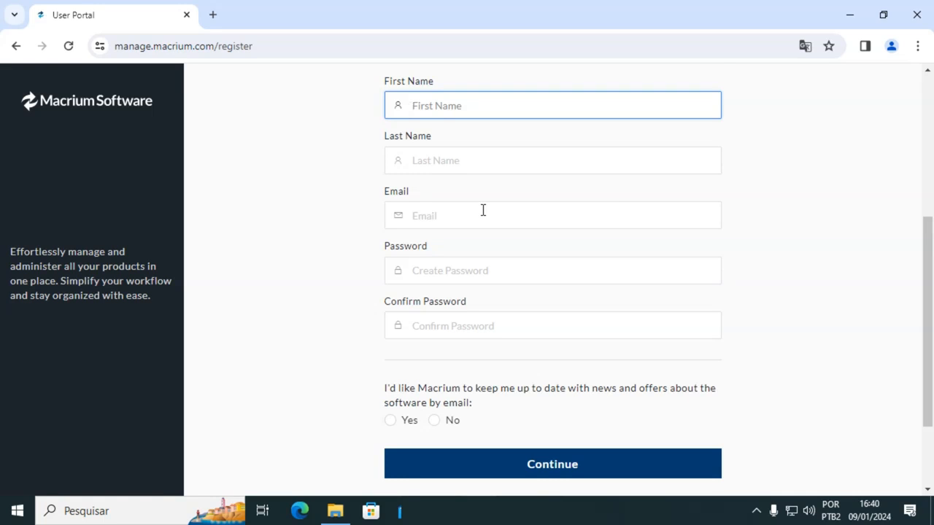
pyautogui.scroll(3, 539, 200)
pyautogui.scroll(-2, 558, 292)
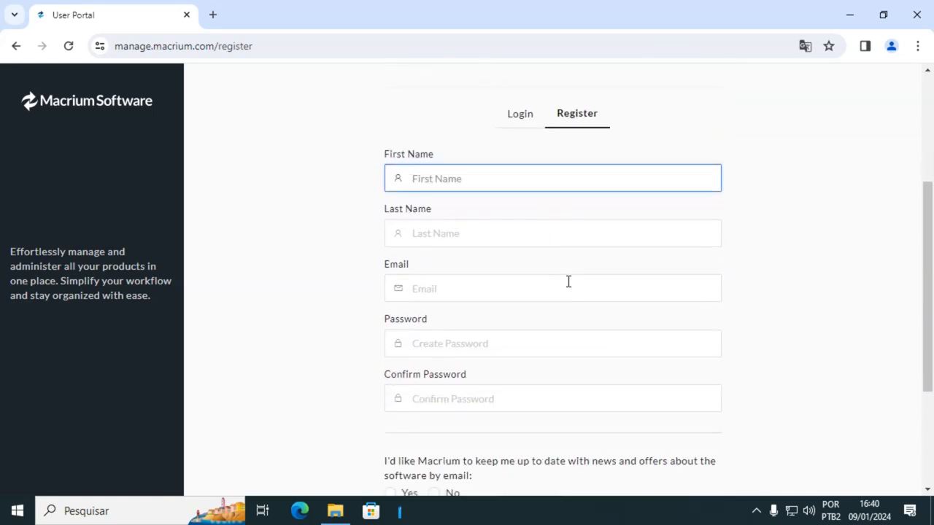
pyautogui.scroll(-2, 566, 282)
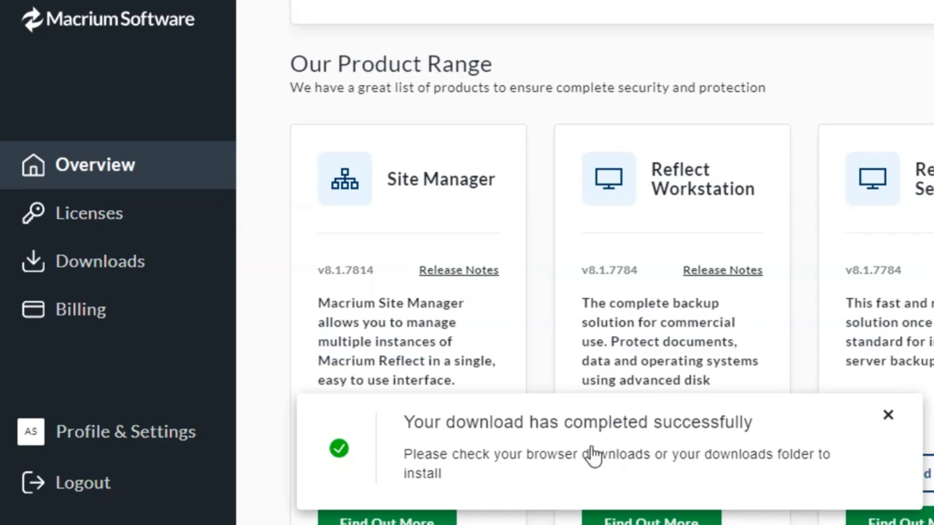
pyautogui.scroll(-3, 711, 69)
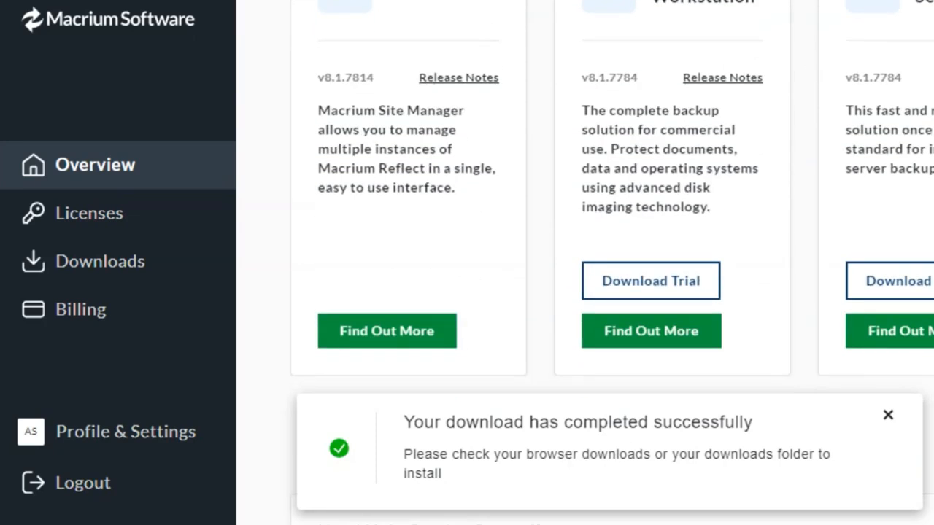
pyautogui.scroll(2, 687, 44)
pyautogui.scroll(-3, 701, 139)
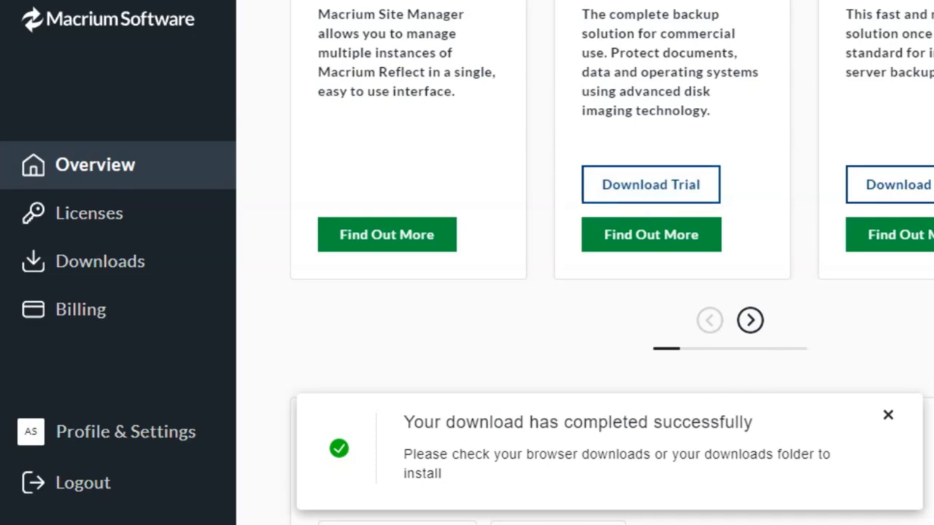
# Switch to File Explorer, go to the Downloads folder and run the downloaded Reflect Workstation x64 setup file
pyautogui.click(433, 524)
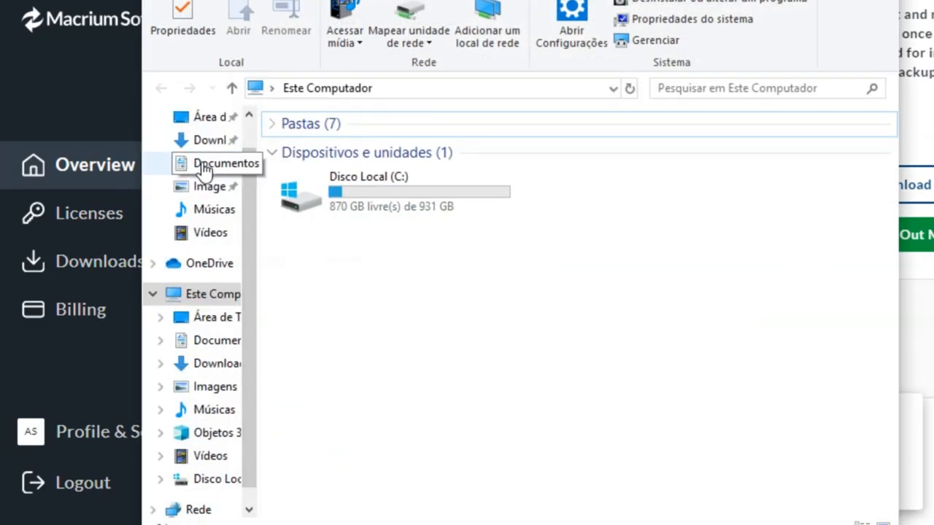
pyautogui.click(207, 140)
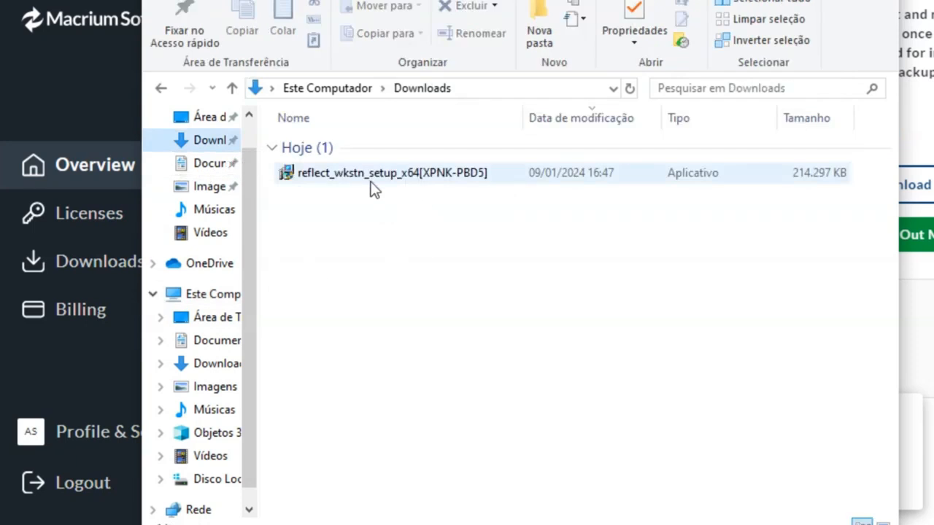
pyautogui.doubleClick(345, 176)
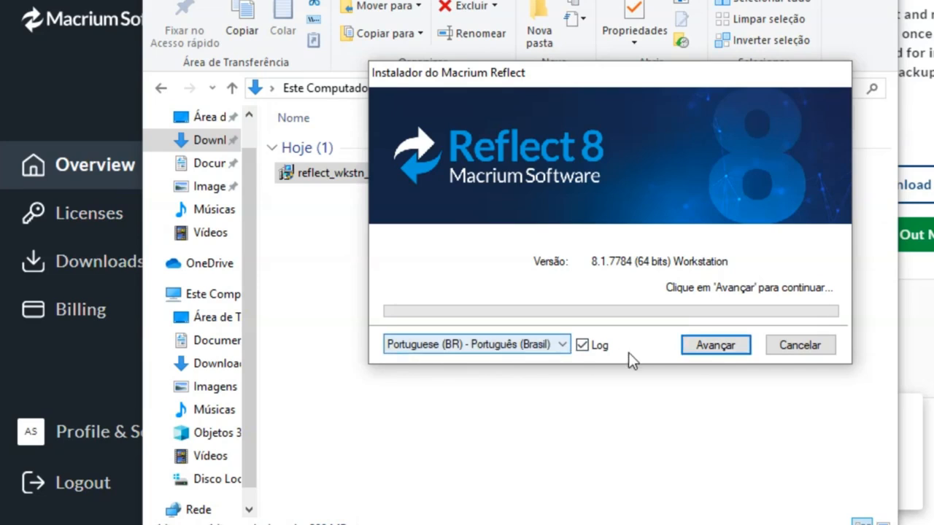
# Start the setup wizard in Portuguese (Brasil) and accept the end-user license agreement
pyautogui.click(722, 349)
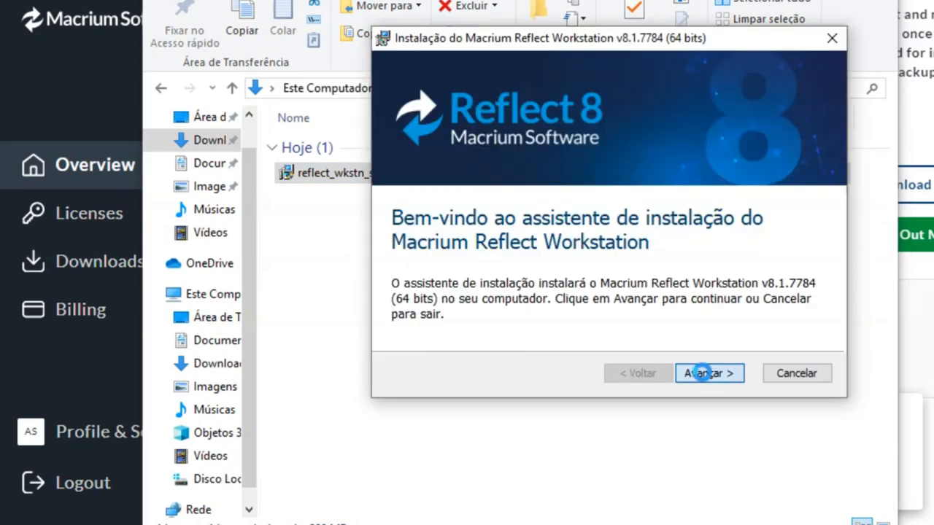
pyautogui.click(702, 373)
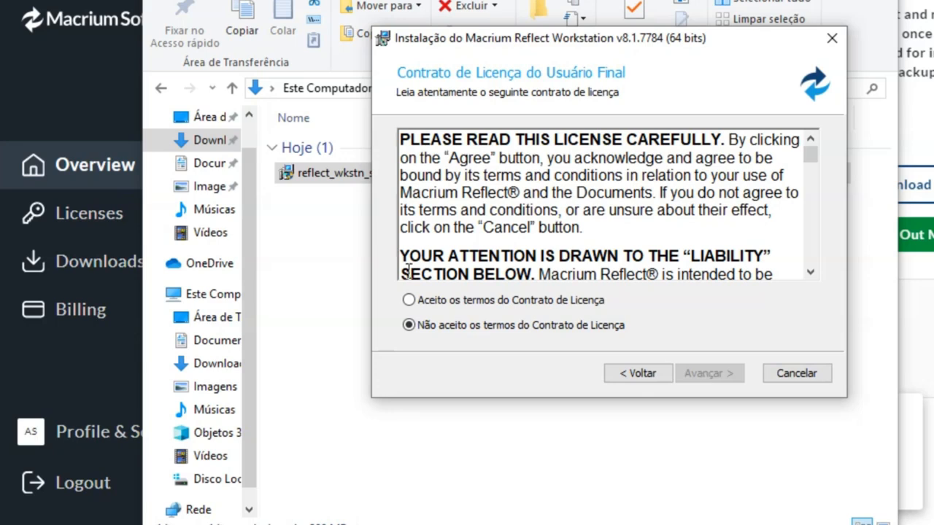
pyautogui.click(500, 301)
pyautogui.click(708, 373)
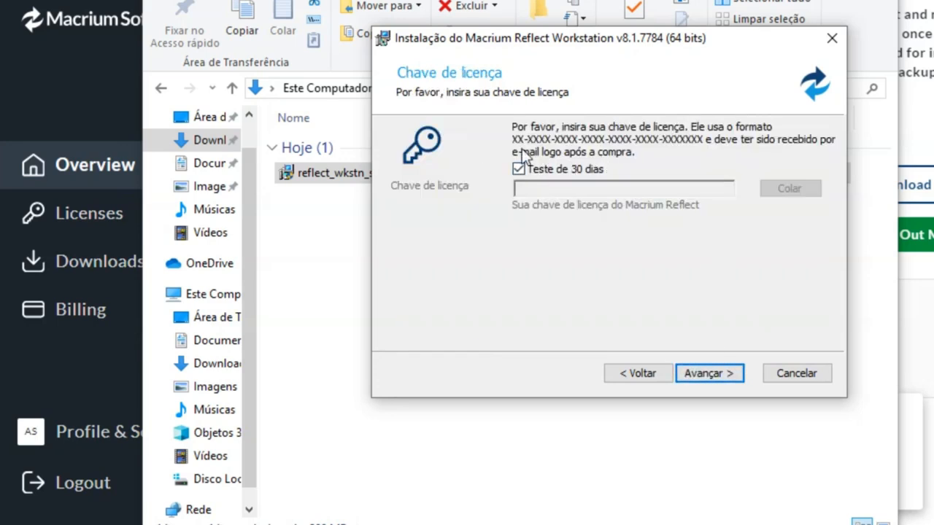
# Keep the 30-day trial as the license and continue past the license information to the registration page
pyautogui.click(703, 374)
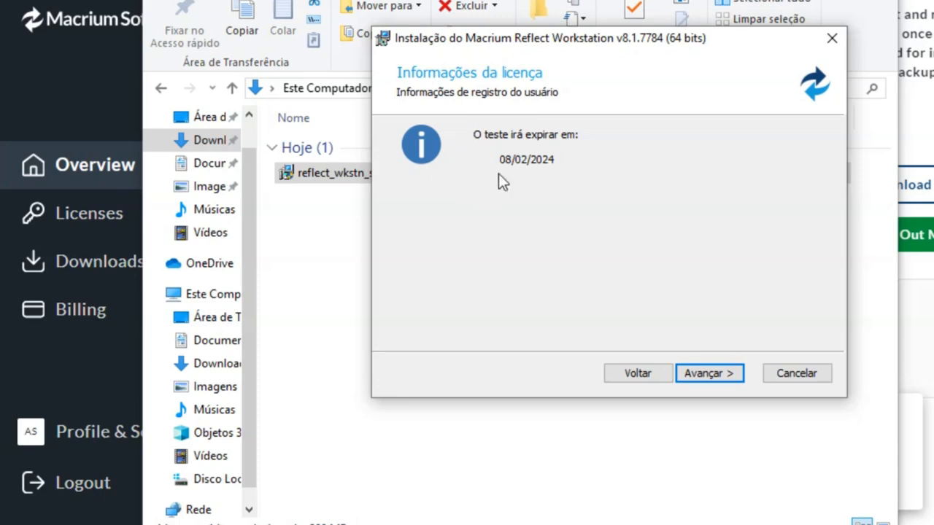
pyautogui.click(718, 374)
pyautogui.click(718, 375)
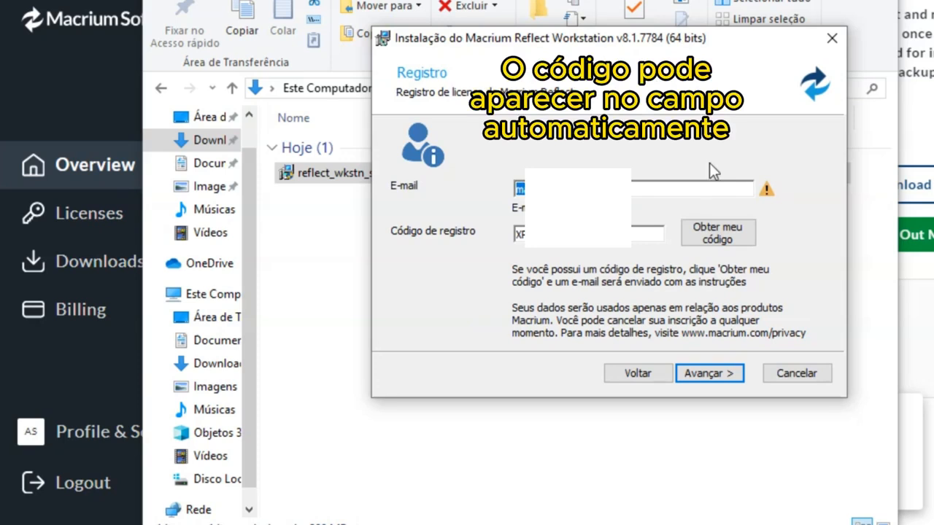
# Request the registration code by e-mail, dismiss the notice and continue with the registration details already filled in
pyautogui.click(709, 234)
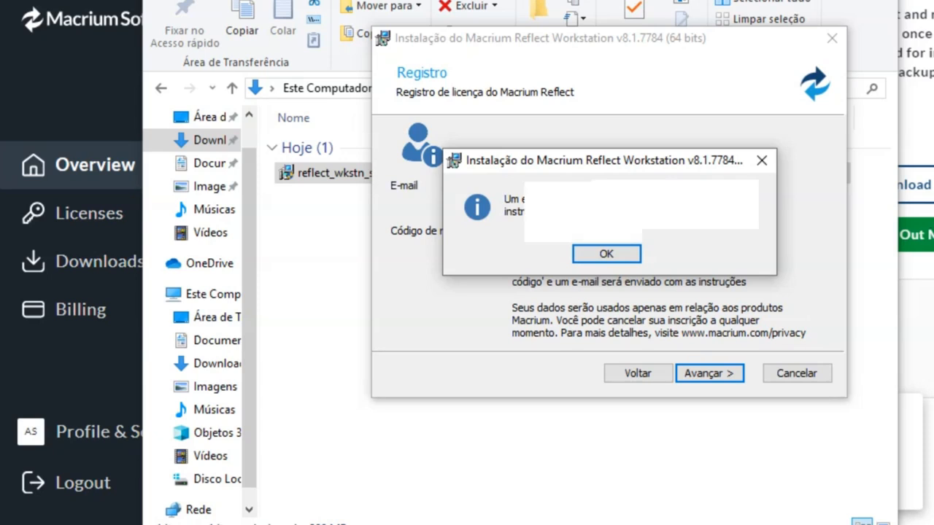
pyautogui.click(622, 255)
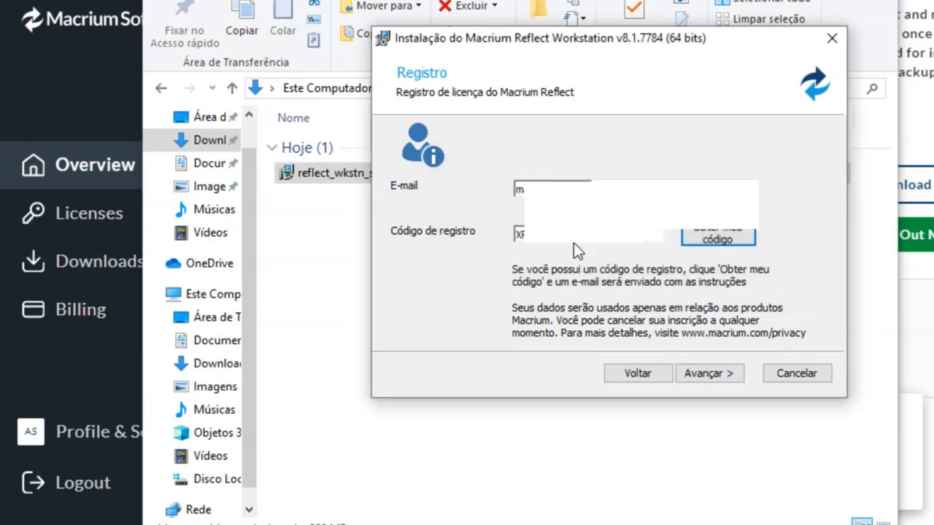
pyautogui.click(706, 375)
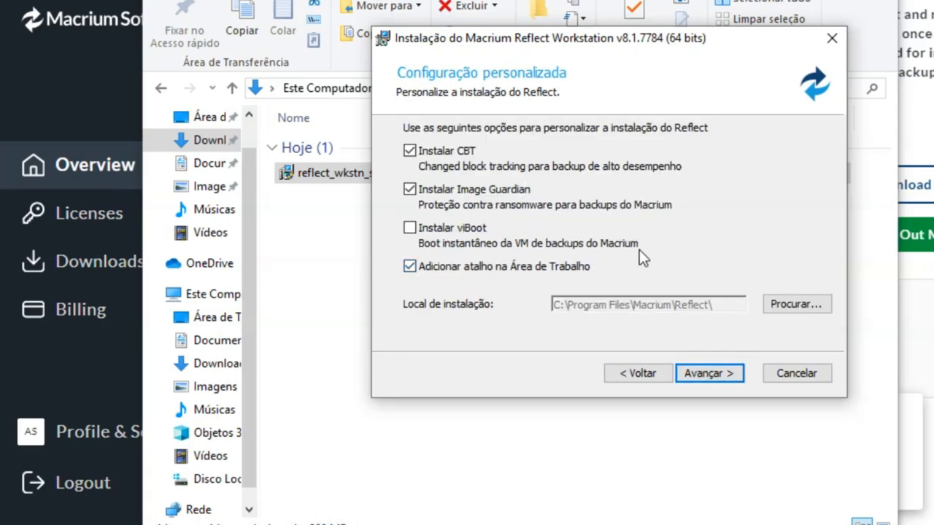
# Install Reflect with CBT, Image Guardian and a desktop shortcut but without viBoot, and finish the setup wizard
pyautogui.click(709, 375)
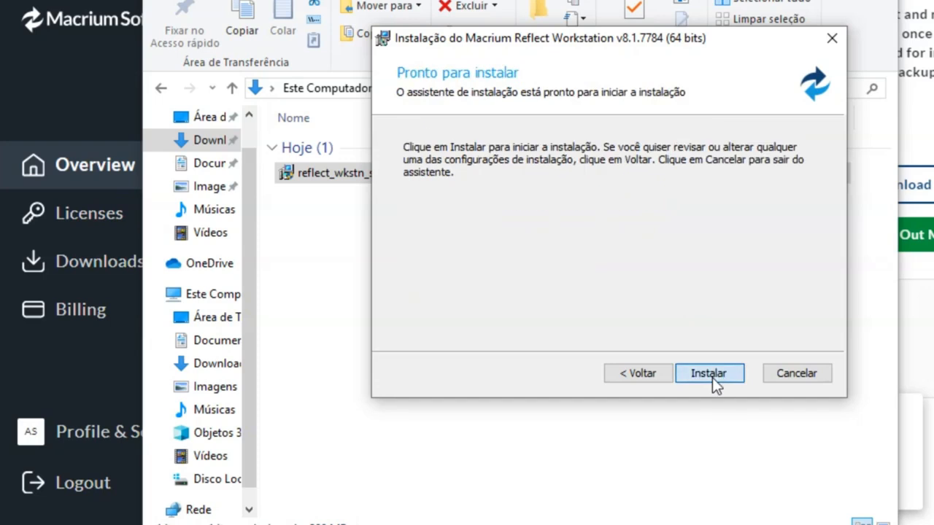
pyautogui.click(712, 377)
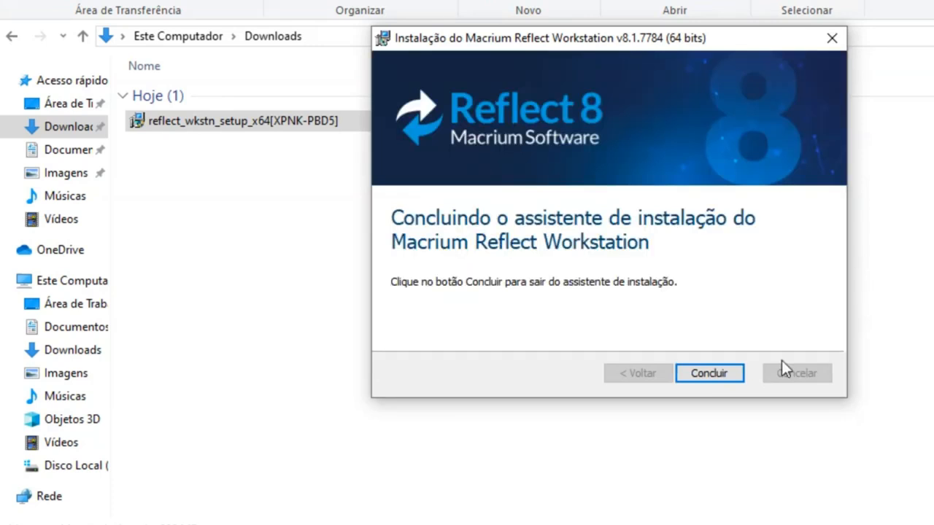
pyautogui.click(711, 374)
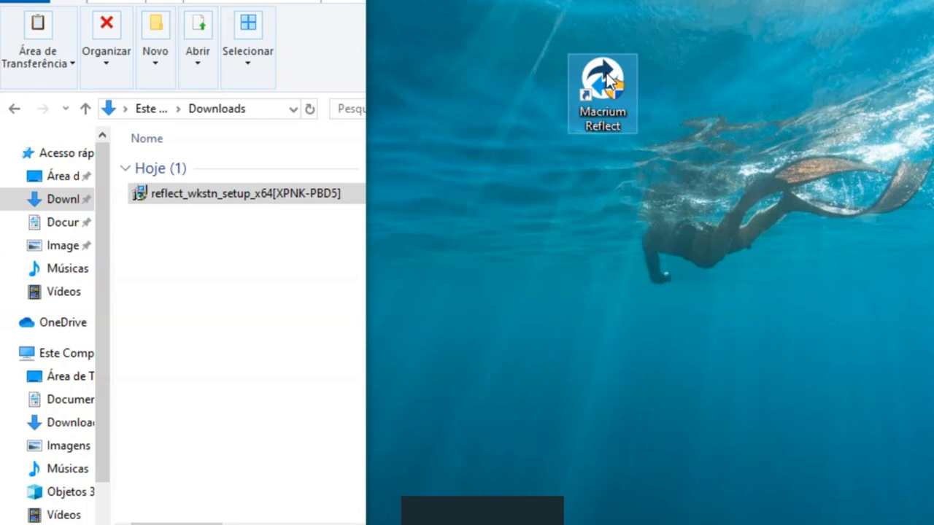
# Open Macrium Reflect from the desktop and set up a clone of the WDC WD10EACS disk with the XrayDisk 480GB SSD as destination
pyautogui.doubleClick(611, 125)
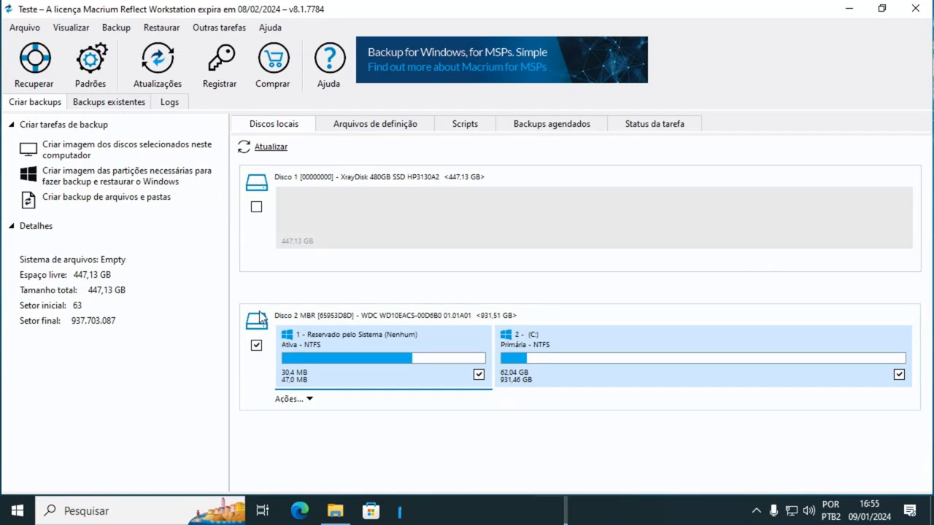
pyautogui.click(446, 323)
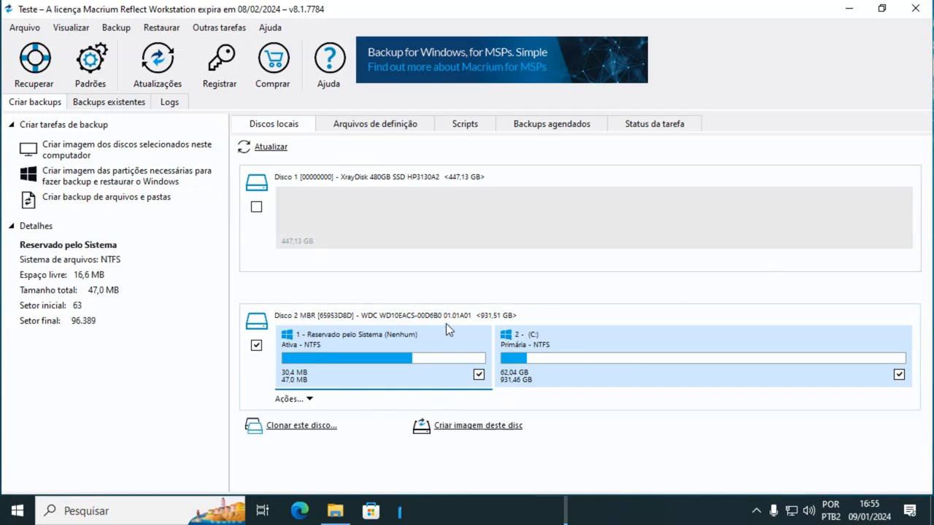
pyautogui.click(290, 427)
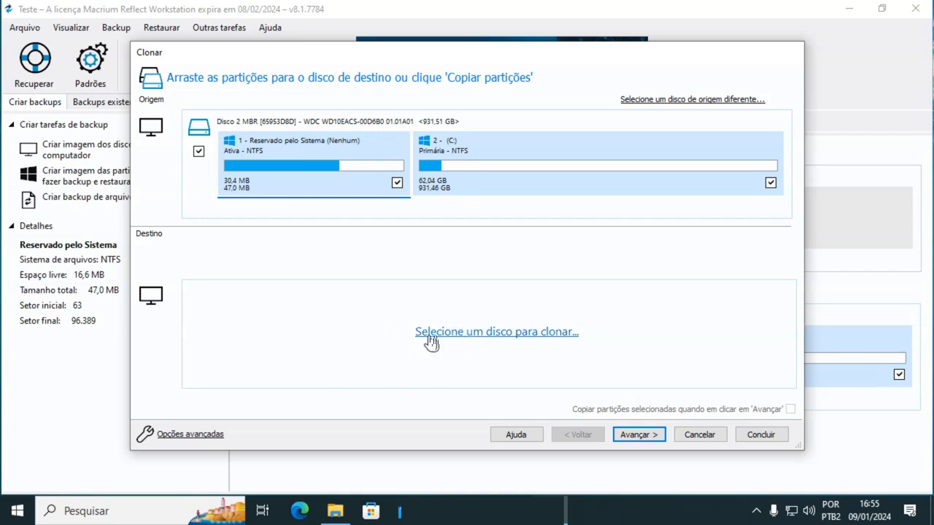
pyautogui.click(465, 335)
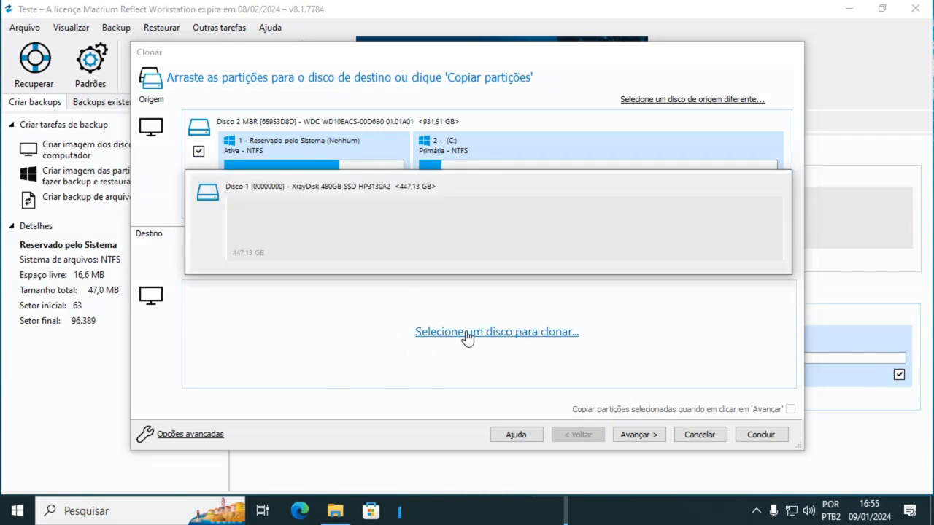
pyautogui.click(379, 221)
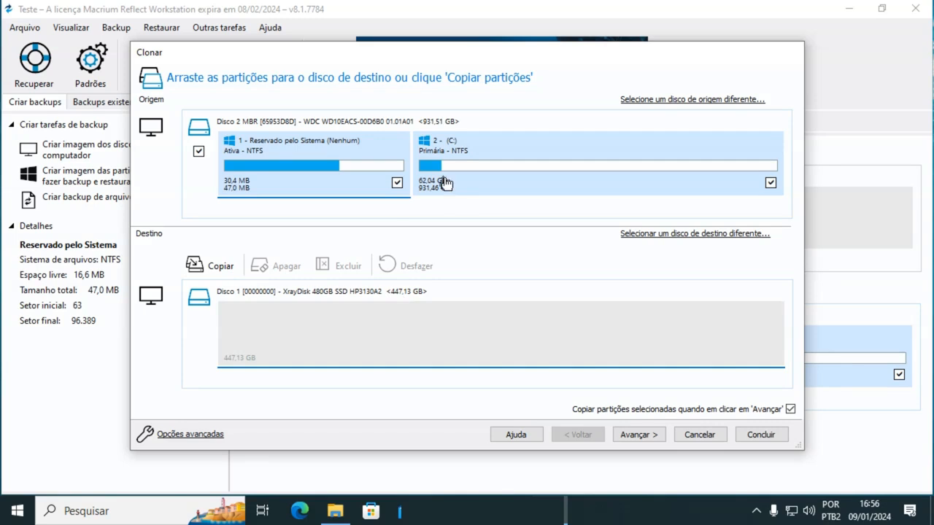
# Continue with both source partitions selected for copying, skip scheduling, and complete the clone wizard from its summary
pyautogui.click(639, 435)
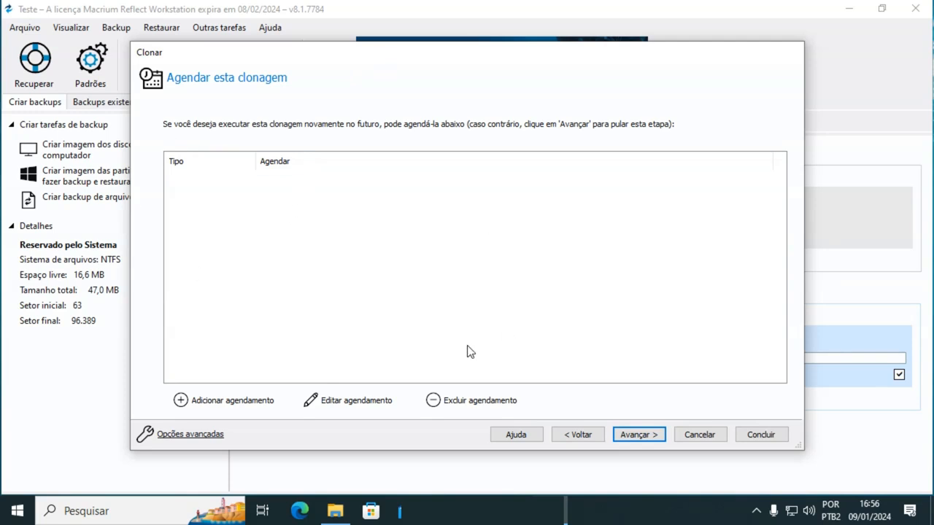
pyautogui.click(639, 435)
pyautogui.moveTo(794, 109)
pyautogui.mouseDown()
pyautogui.moveTo(787, 214)
pyautogui.moveTo(800, 25)
pyautogui.mouseUp()
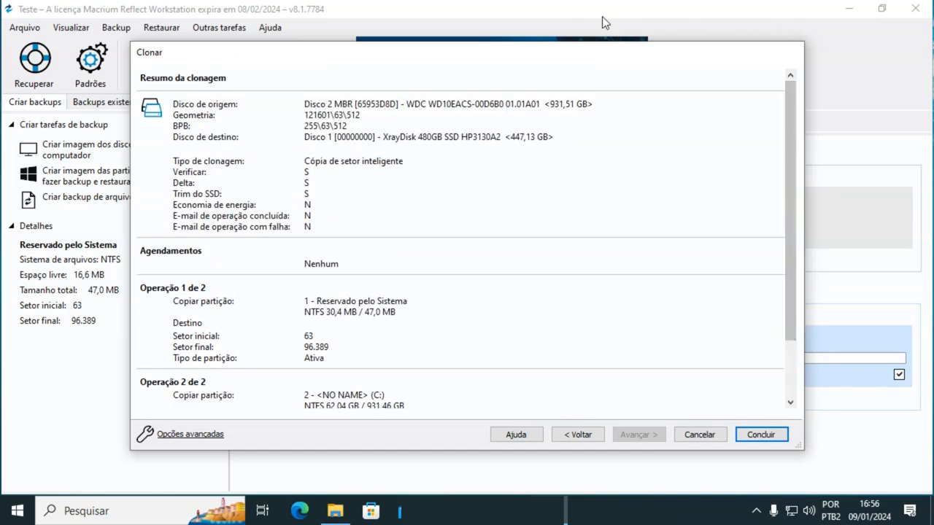
pyautogui.click(752, 438)
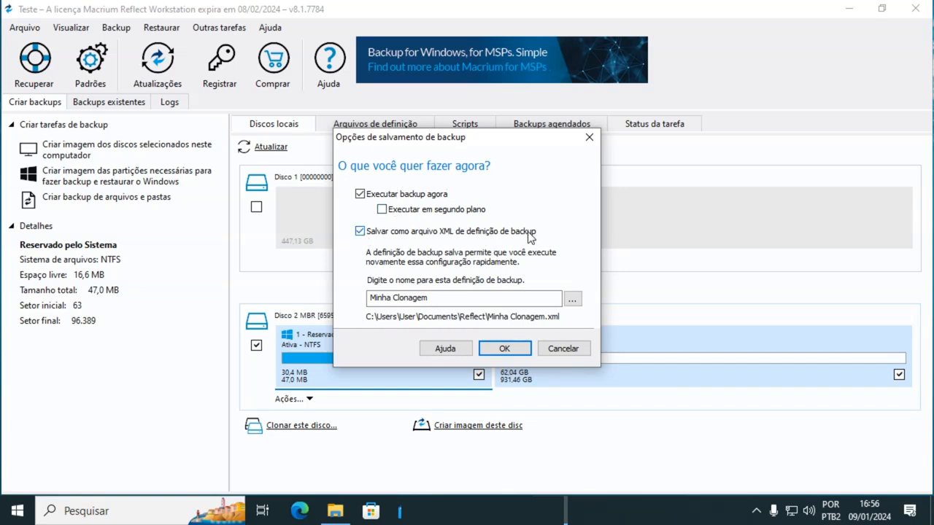
# Run the clone immediately without saving it as an XML backup definition file
pyautogui.click(377, 239)
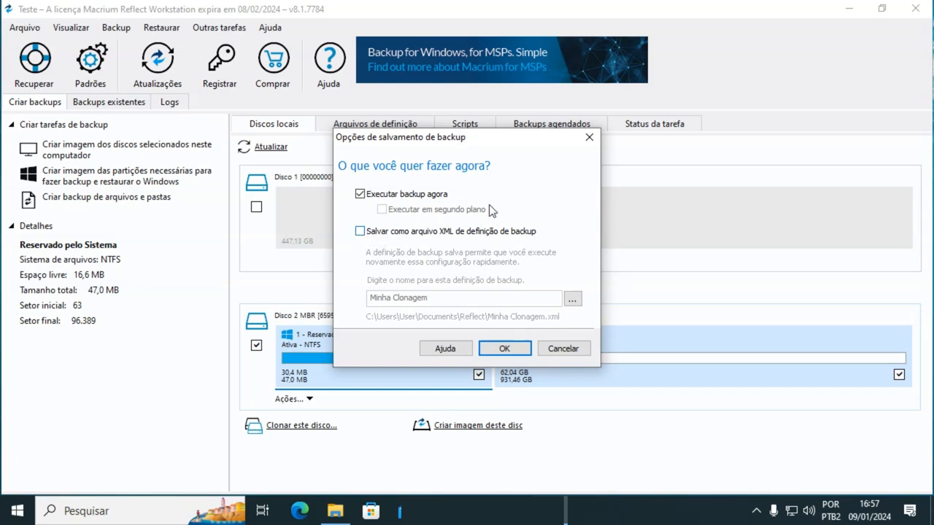
pyautogui.click(507, 350)
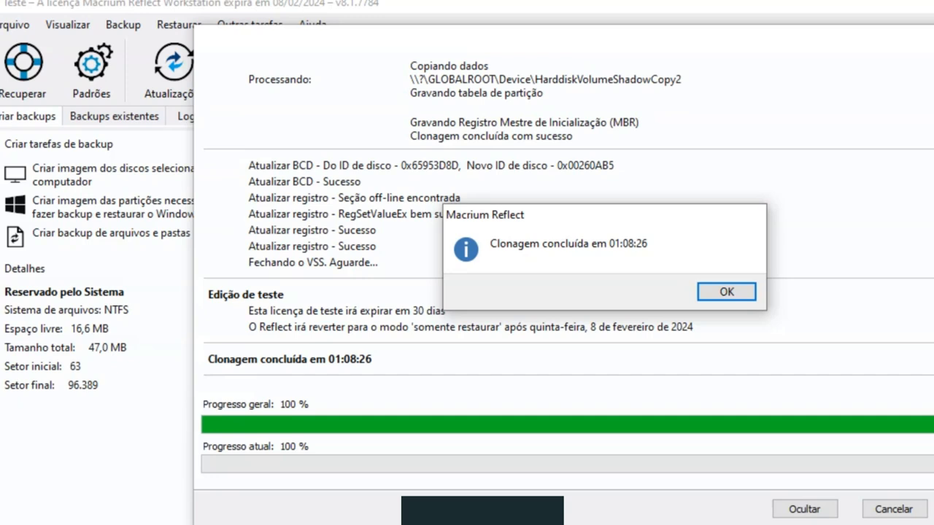
# Once the cloning finishes, dismiss the completion notice and close the clone progress window
pyautogui.moveTo(551, 223); pyautogui.dragTo(628, 185)
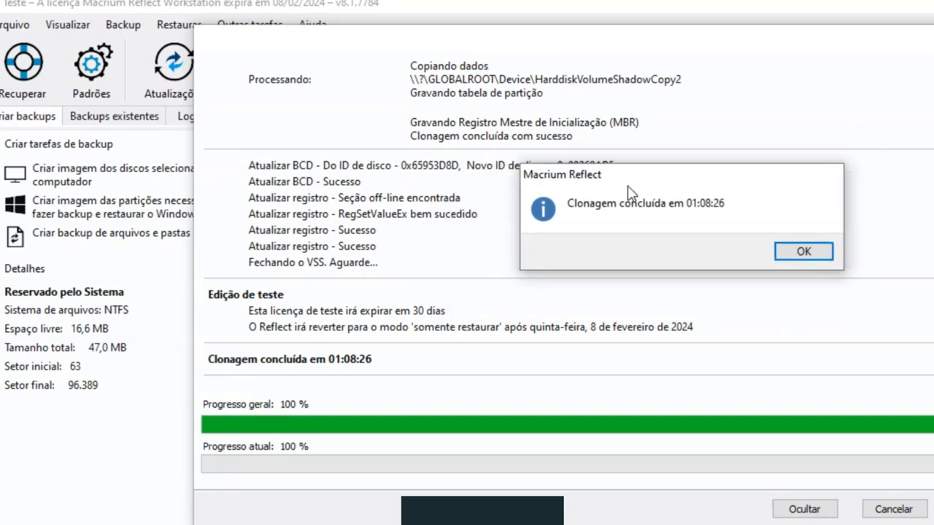
pyautogui.click(803, 253)
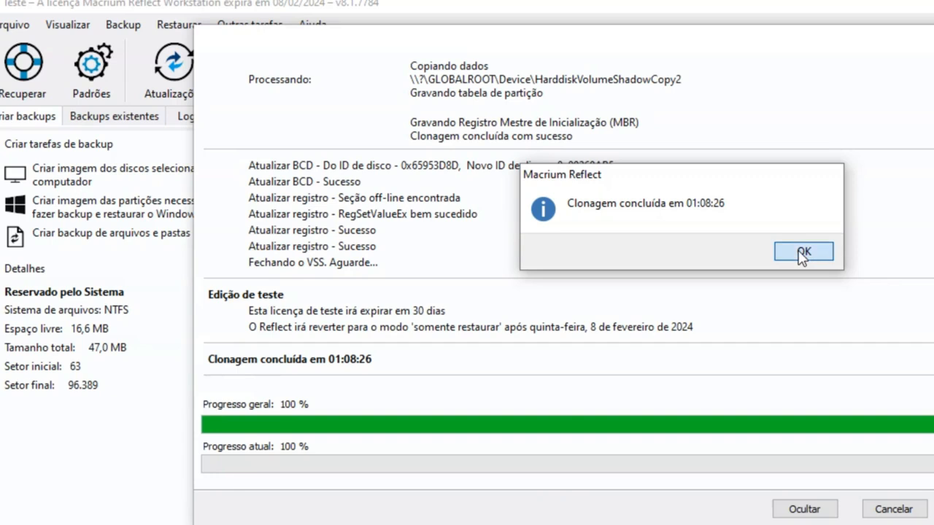
pyautogui.click(802, 253)
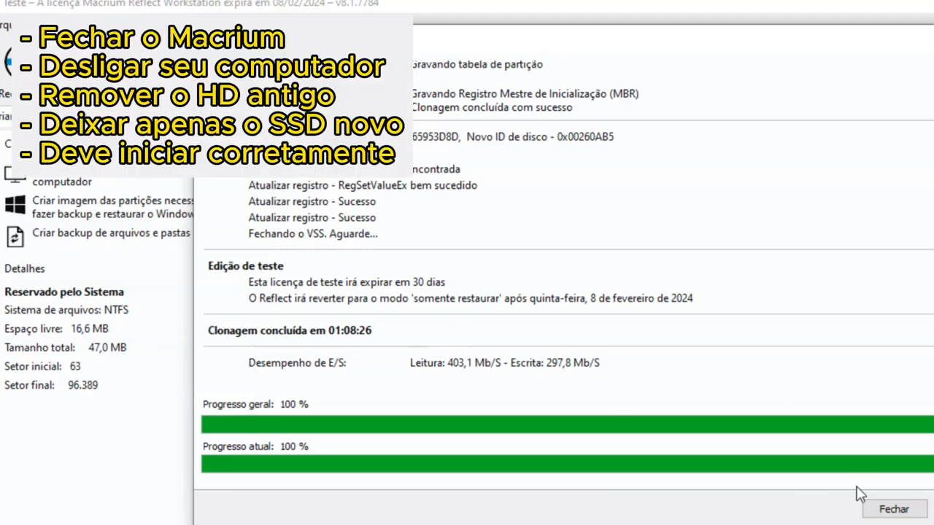
pyautogui.click(890, 508)
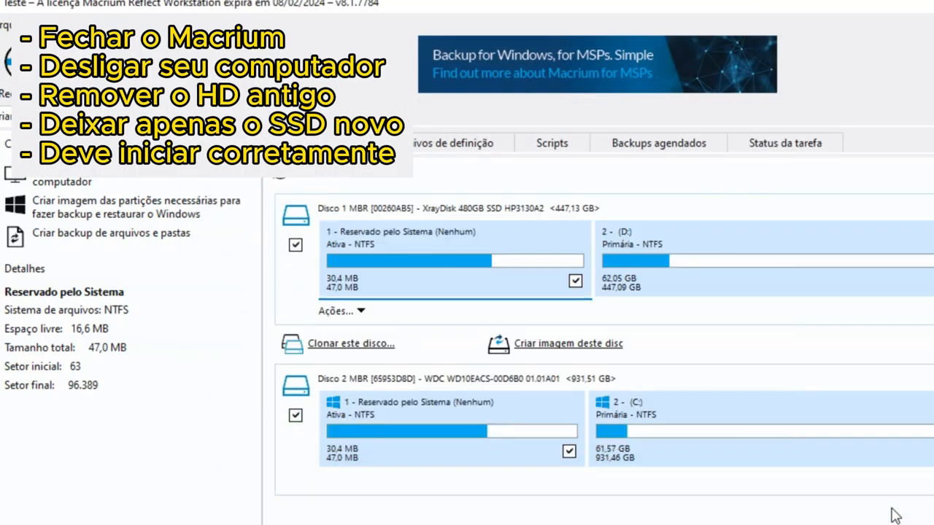